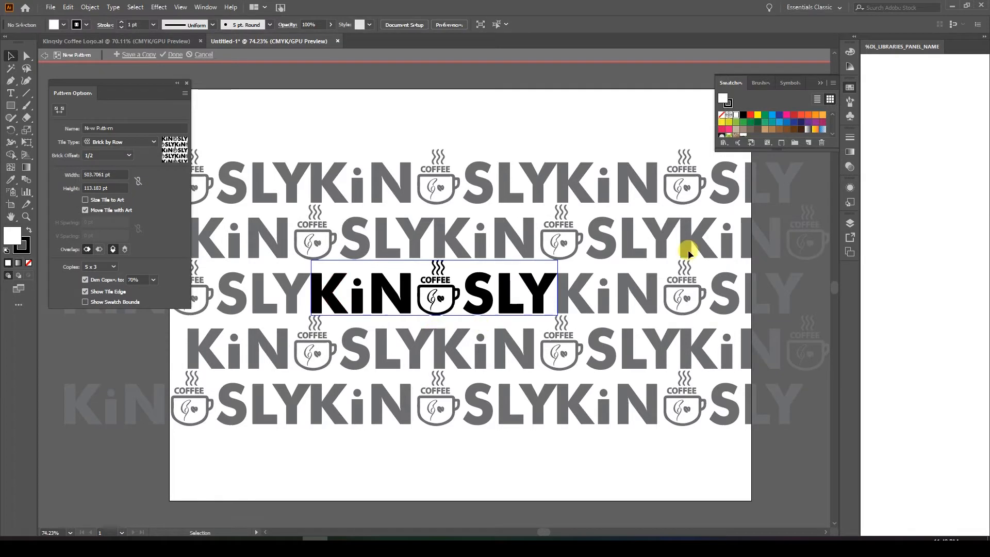
Try the Hex by Column and Hex by Row tile types for the pattern, and settle on Grid.
click(115, 147)
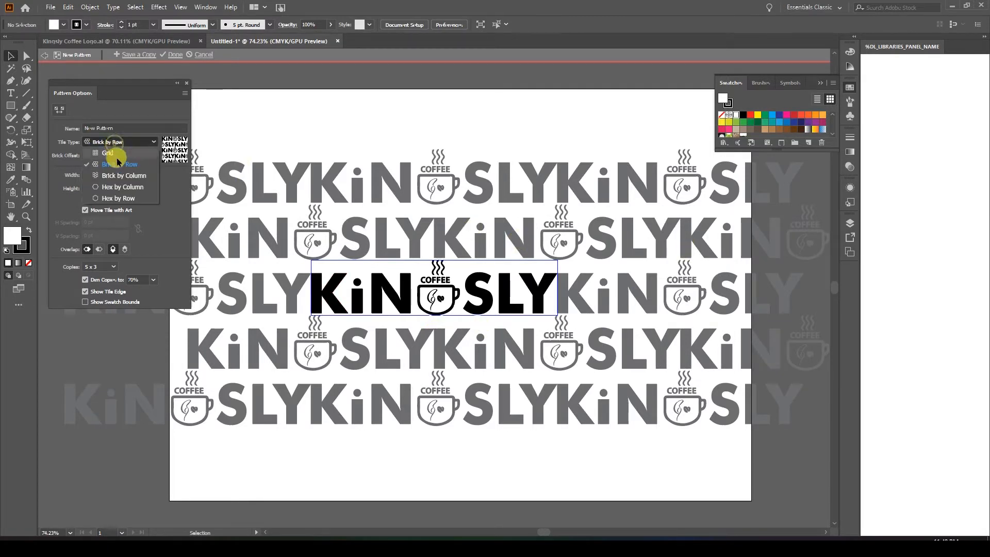
click(124, 191)
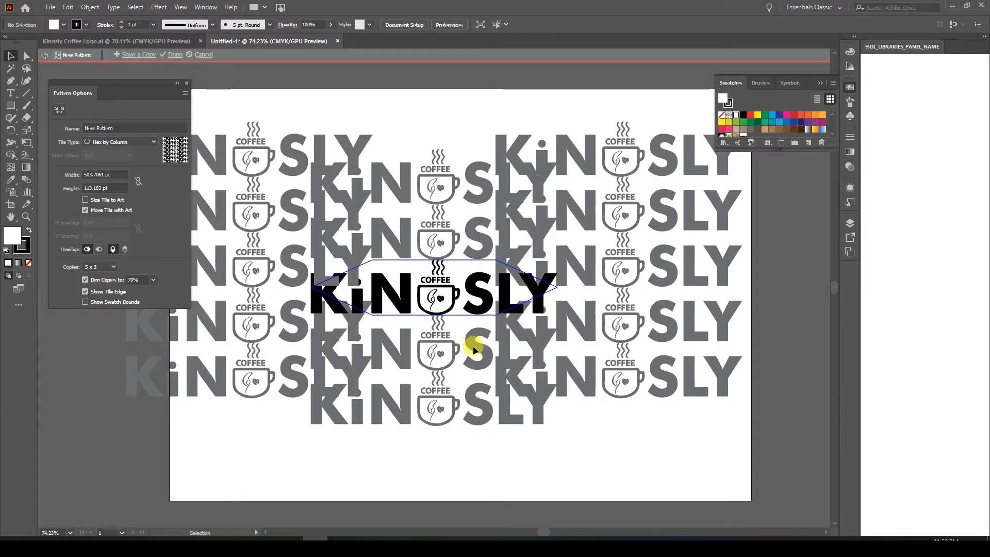
click(98, 141)
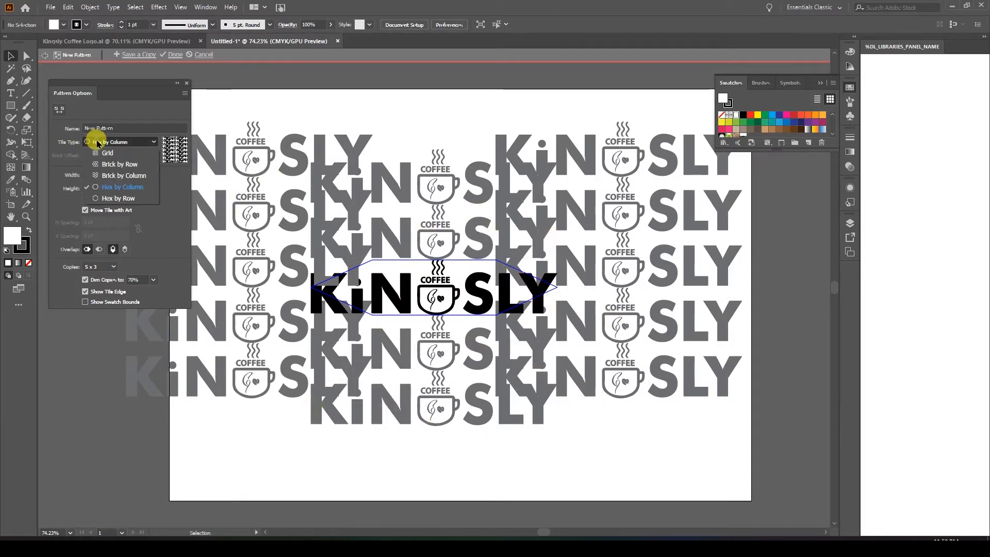
click(111, 199)
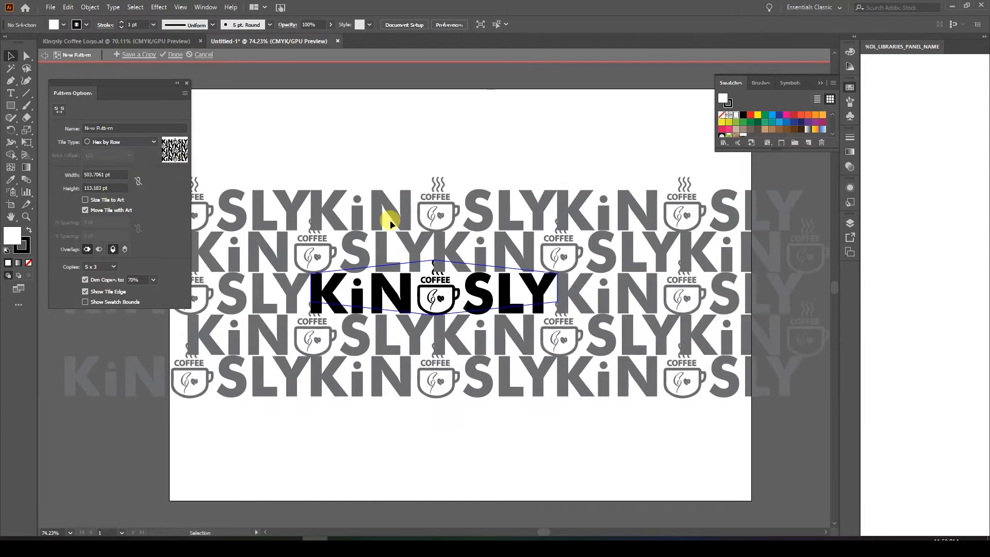
click(123, 142)
click(108, 153)
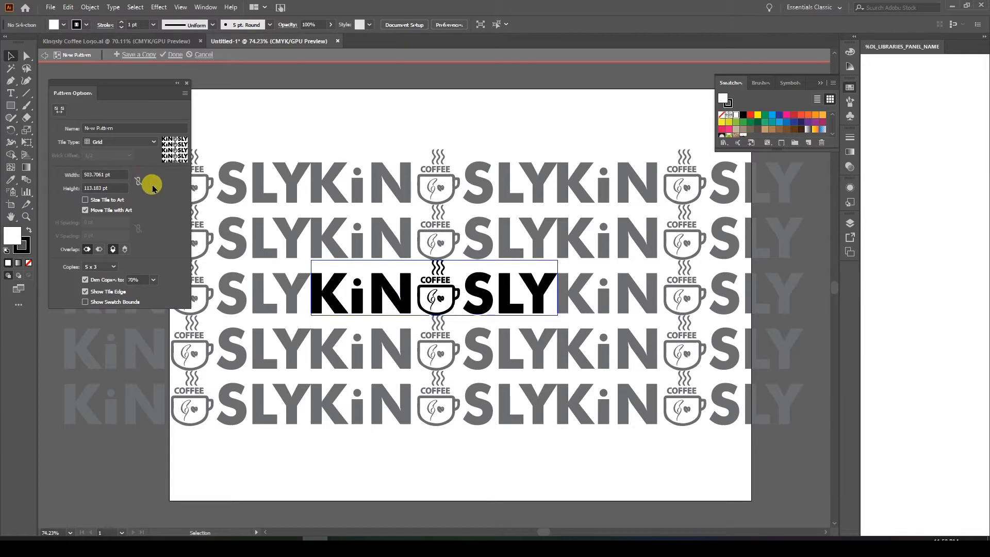
Try 3 x 7, 3 x 3 and 1 x 1 copies for the pattern preview, and settle on 5 x 5.
click(108, 266)
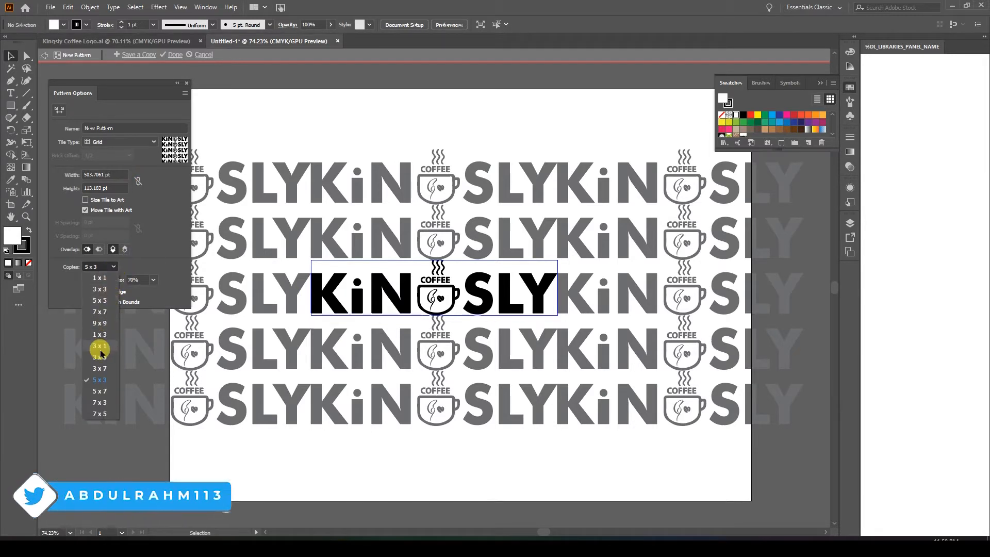
click(104, 371)
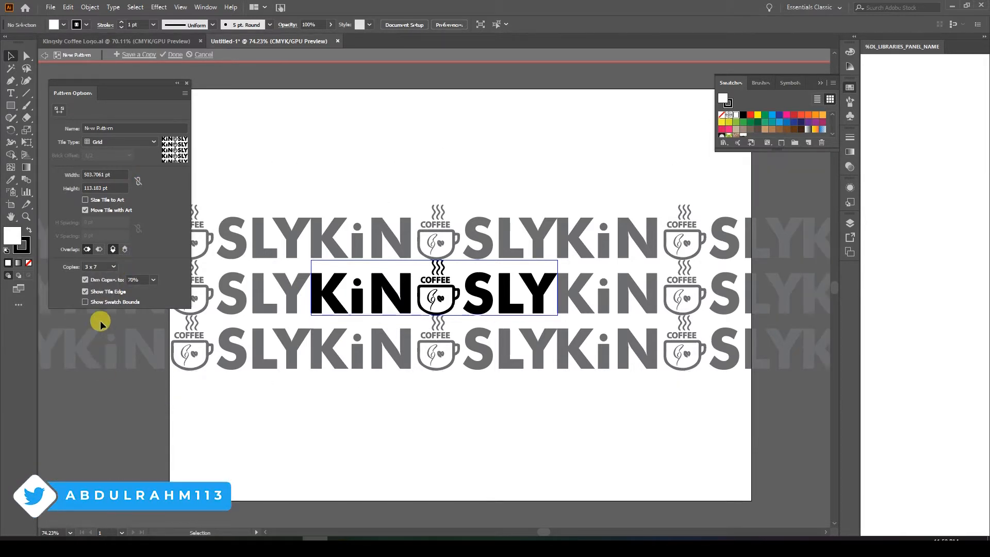
click(99, 269)
click(100, 289)
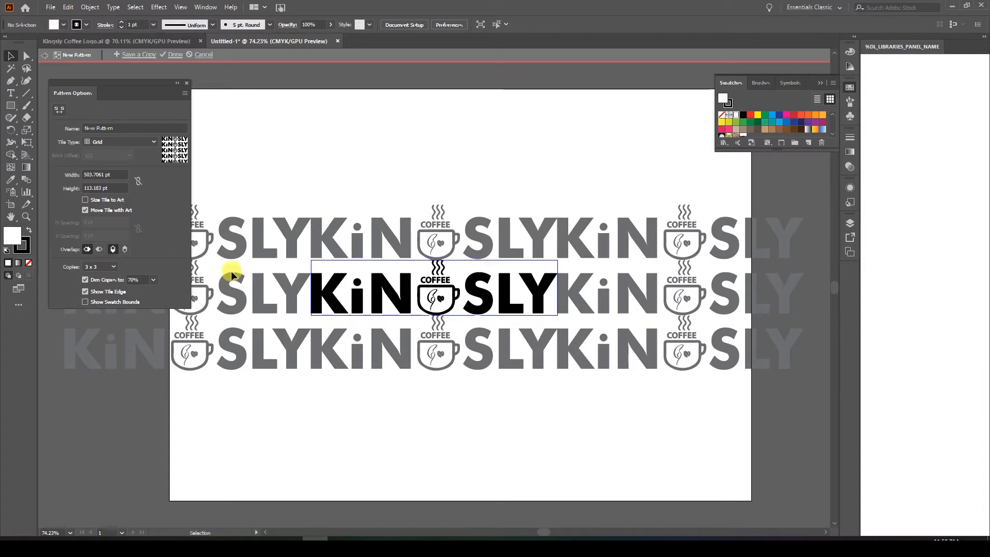
click(93, 266)
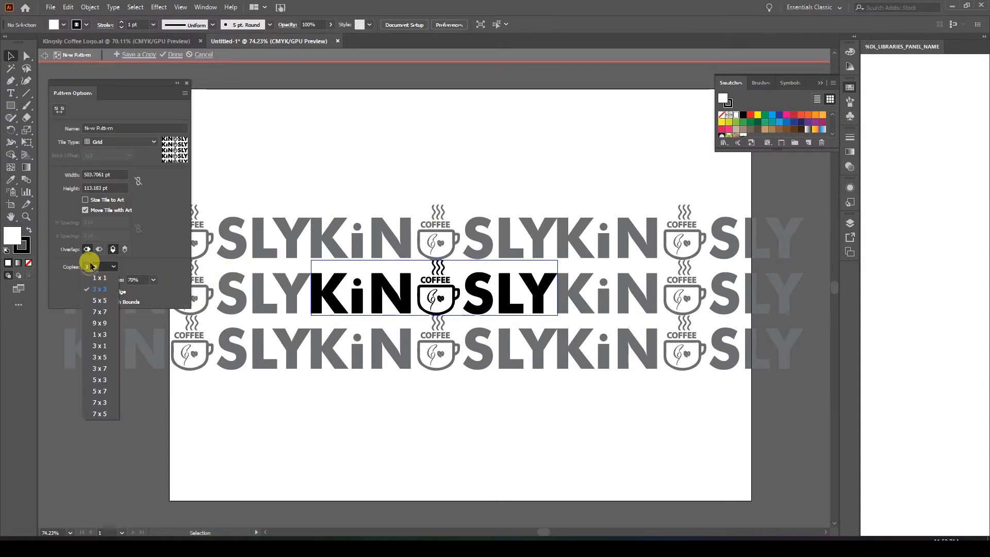
click(97, 283)
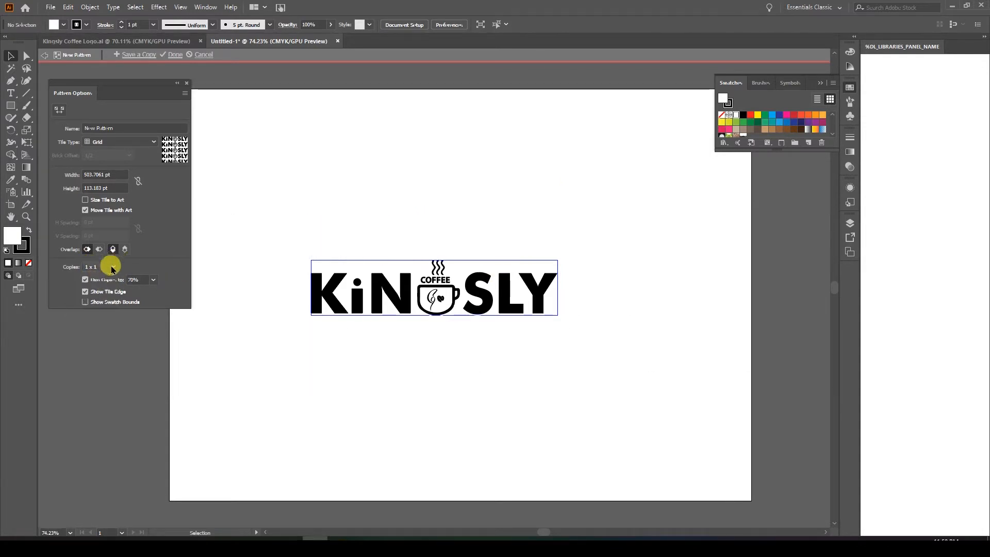
click(112, 268)
click(106, 306)
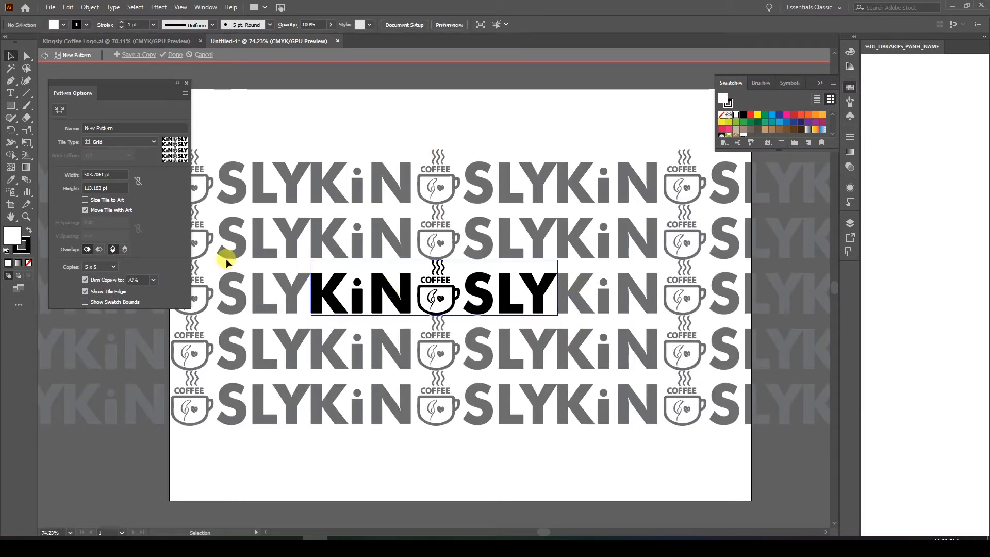
Try dimming the pattern copies to 10%, and settle on 100%.
click(157, 284)
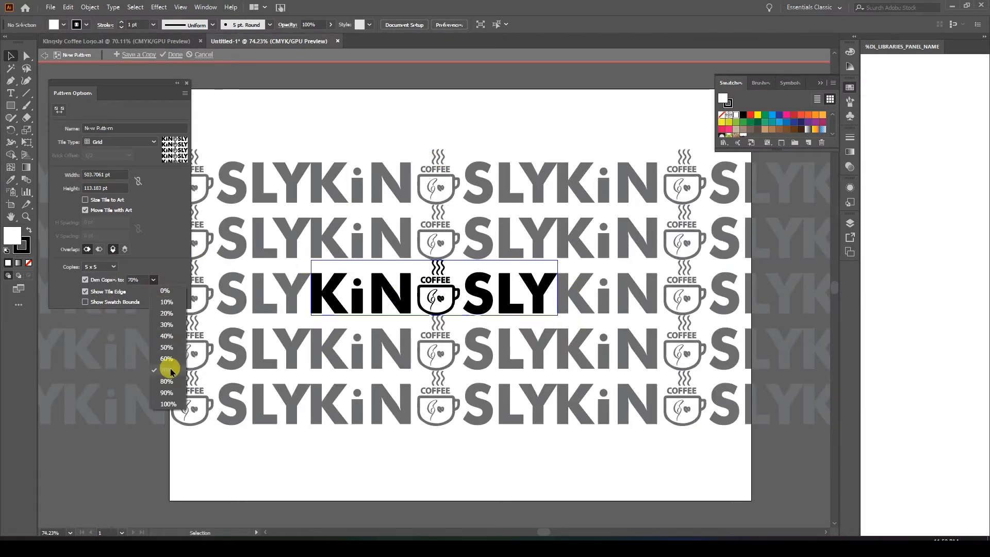
click(166, 301)
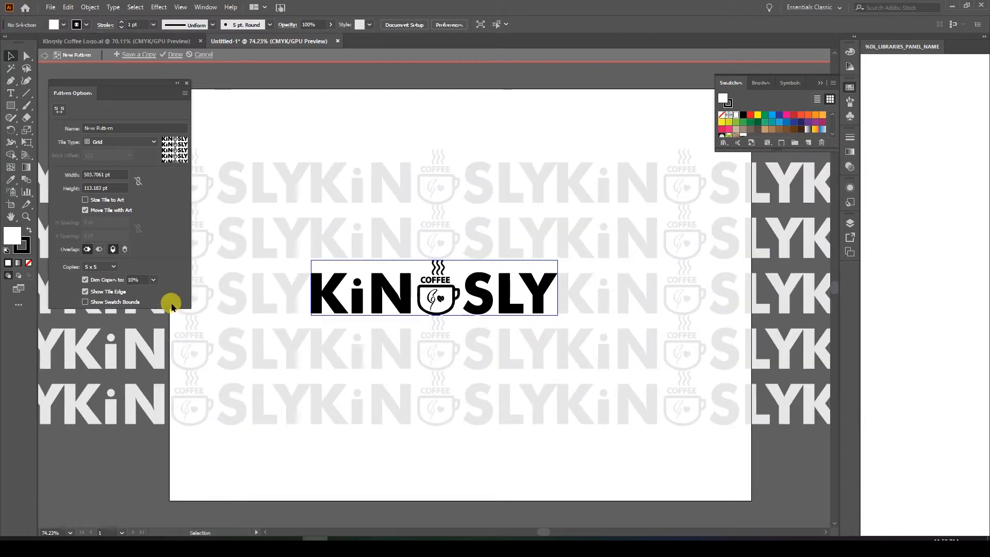
click(154, 282)
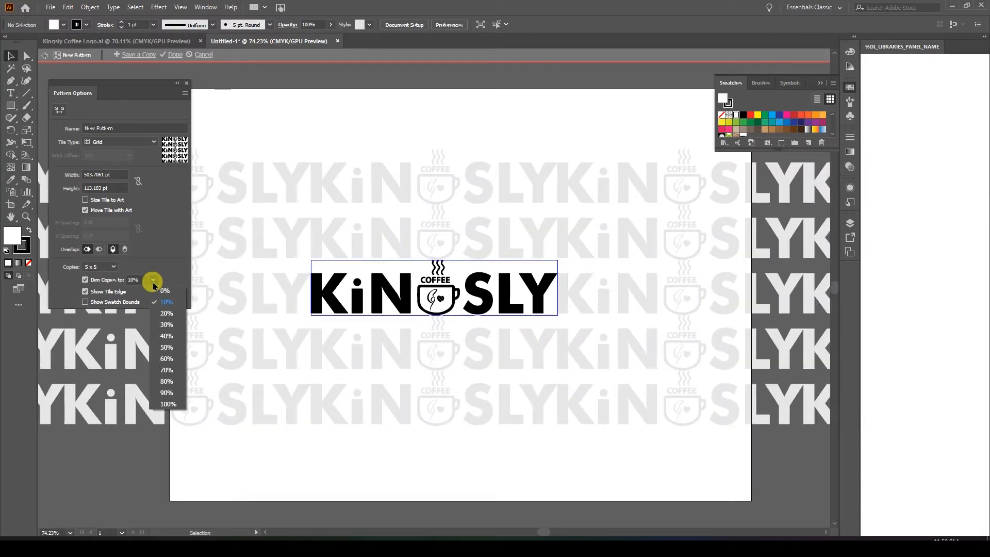
click(168, 404)
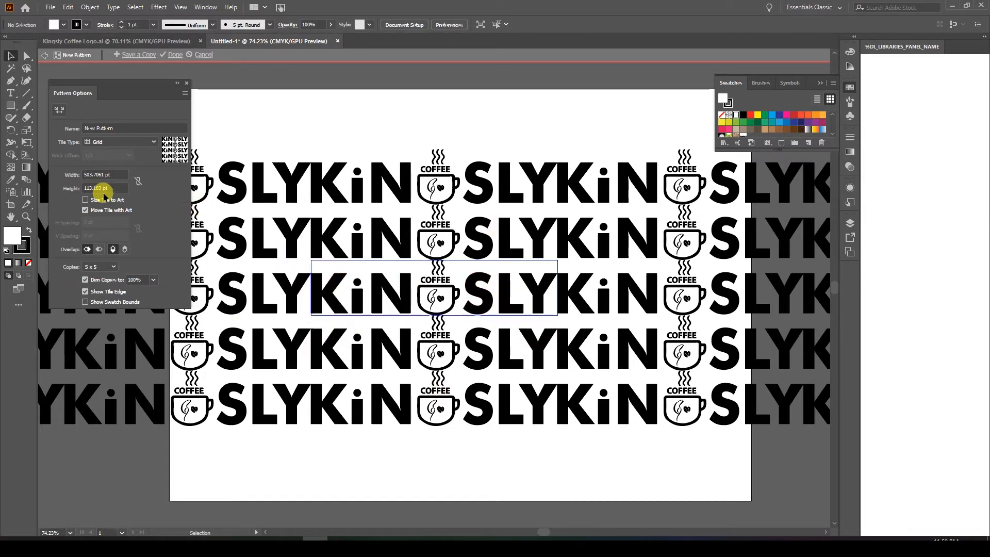
Set the pattern tile's width to 600 pt, with Size Tile to Art left off.
click(85, 201)
click(85, 201)
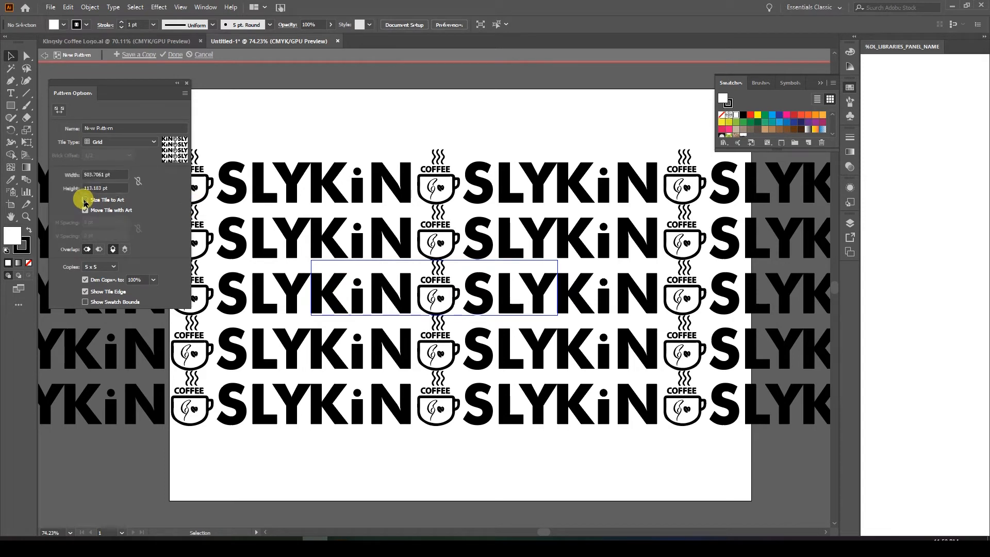
click(115, 175)
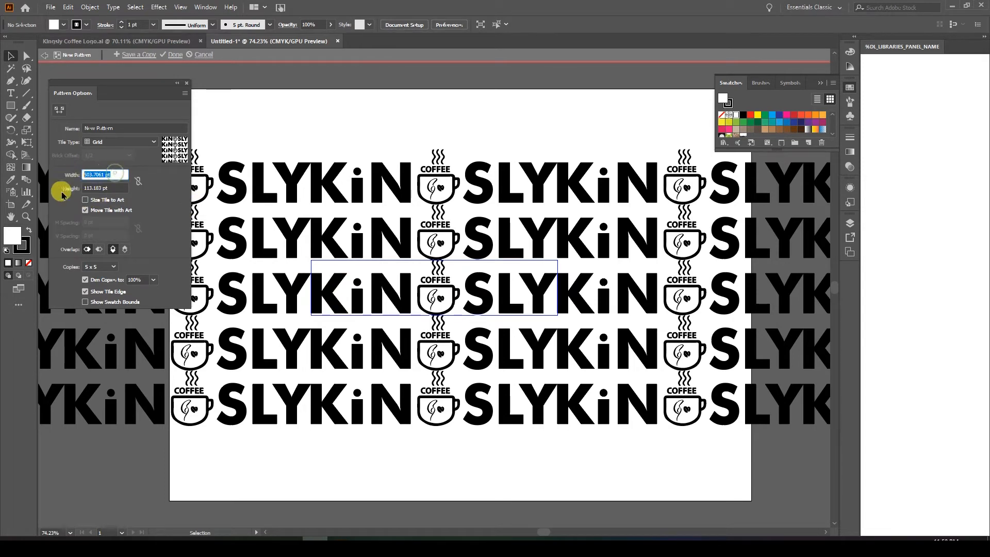
click(154, 180)
click(115, 173)
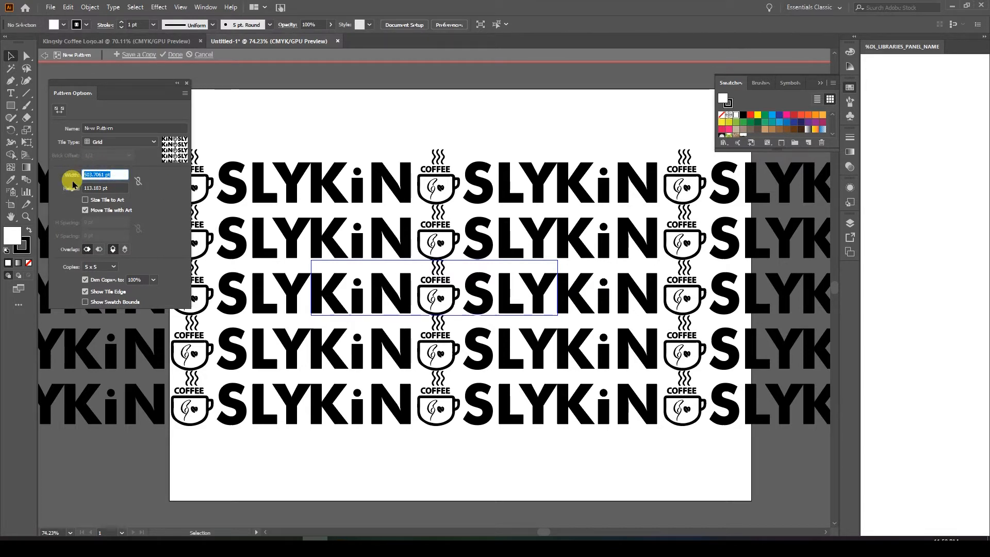
text(6)
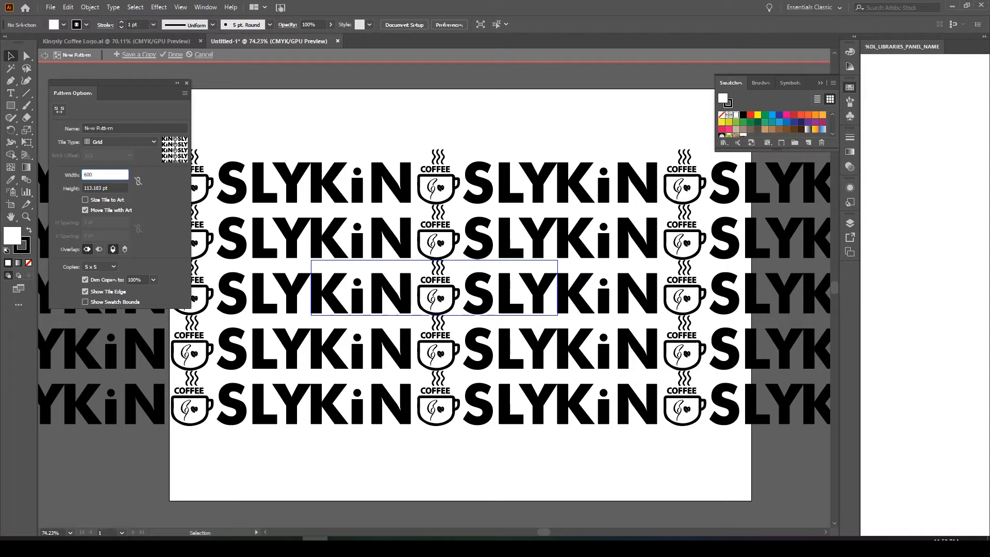
text(00)
key(Return)
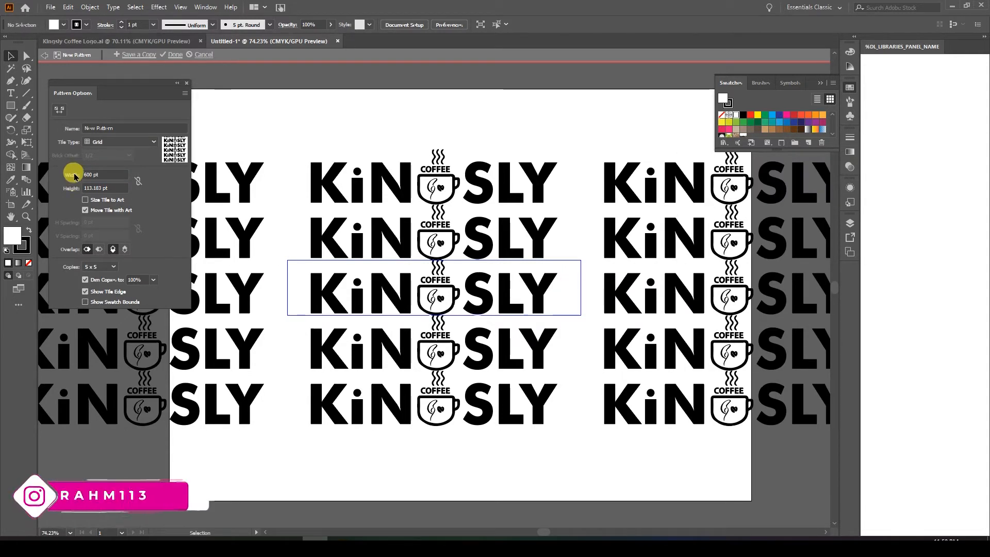
Set the pattern tile's width to 550 pt.
click(104, 174)
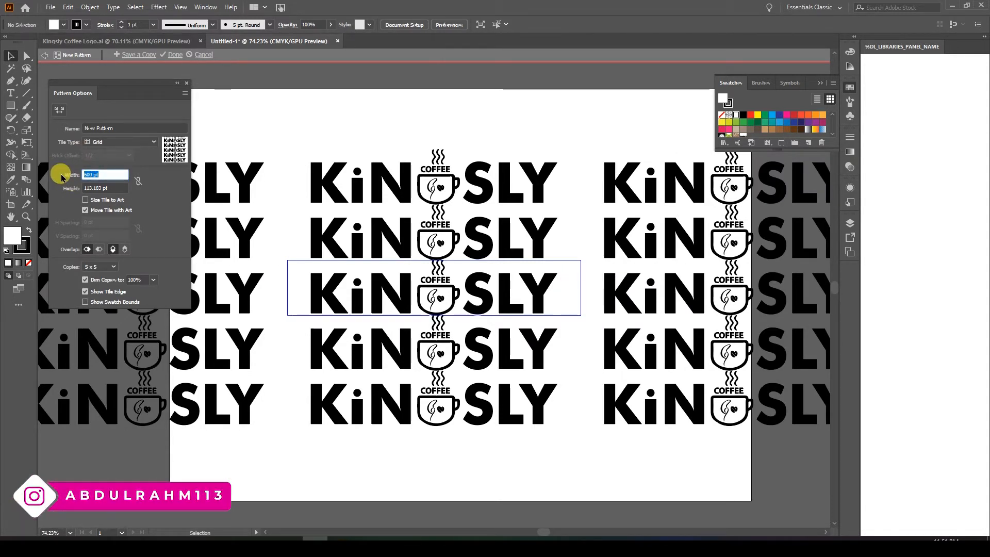
text(550)
click(61, 175)
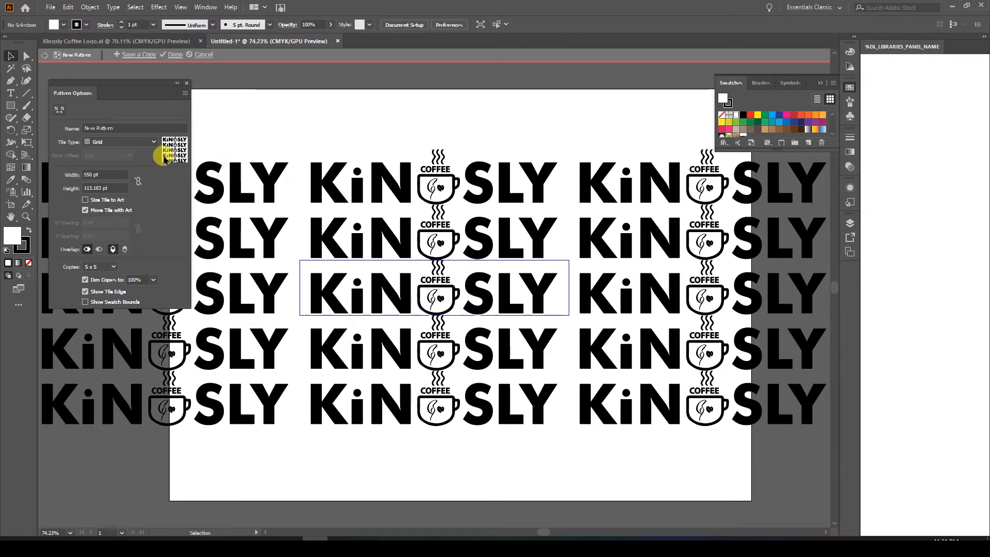
Try the Hex by Column tile type with tile widths of 800 pt and 700 pt.
click(153, 143)
click(126, 187)
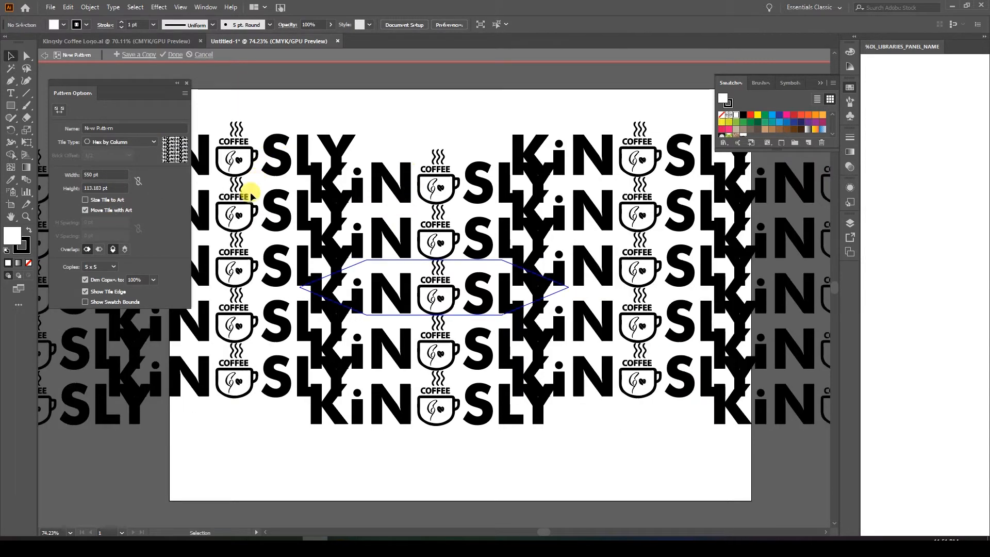
drag(104, 173, 74, 183)
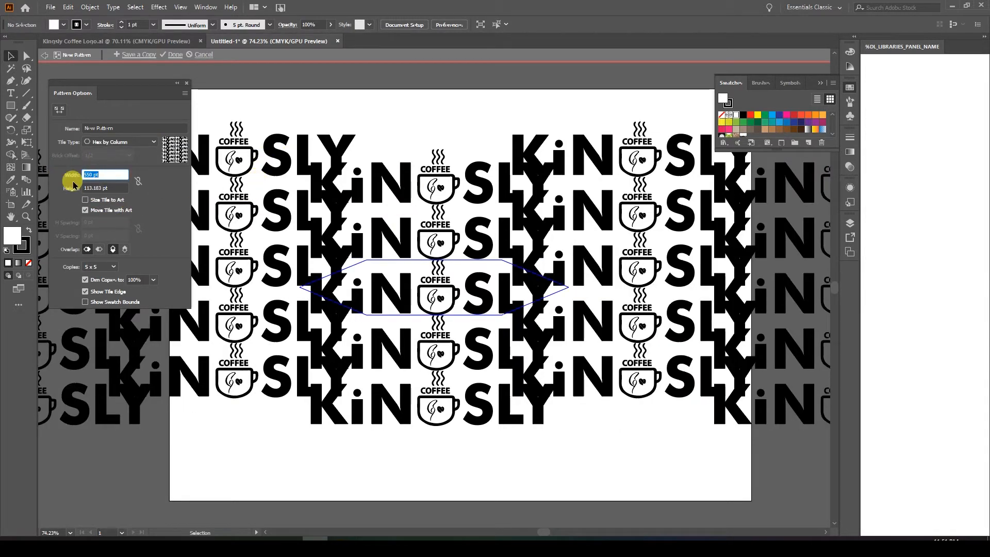
text(800)
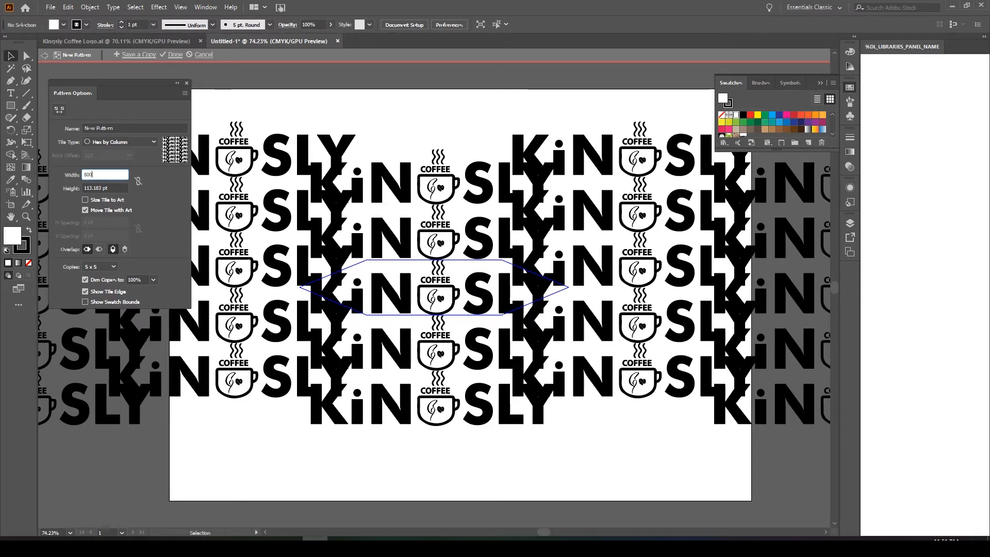
click(73, 184)
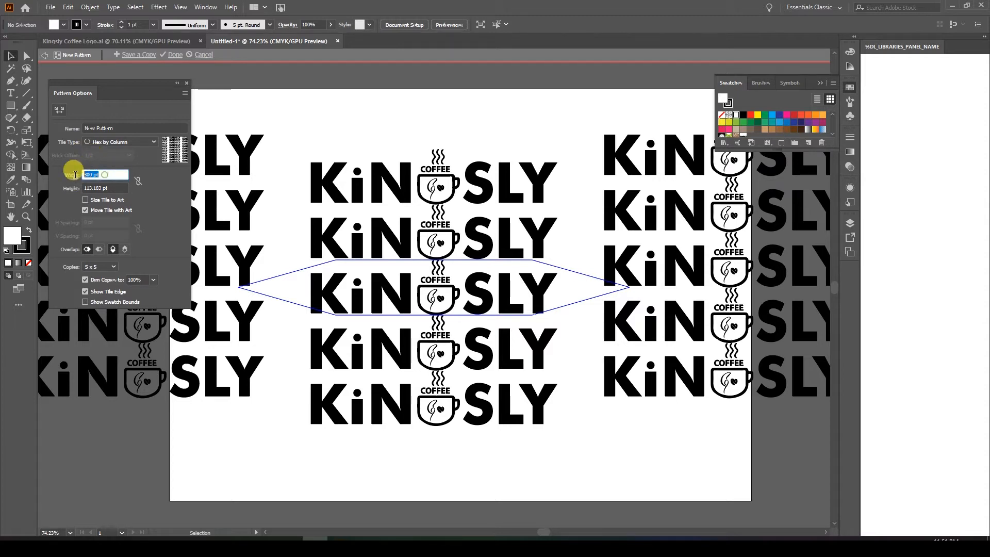
click(108, 173)
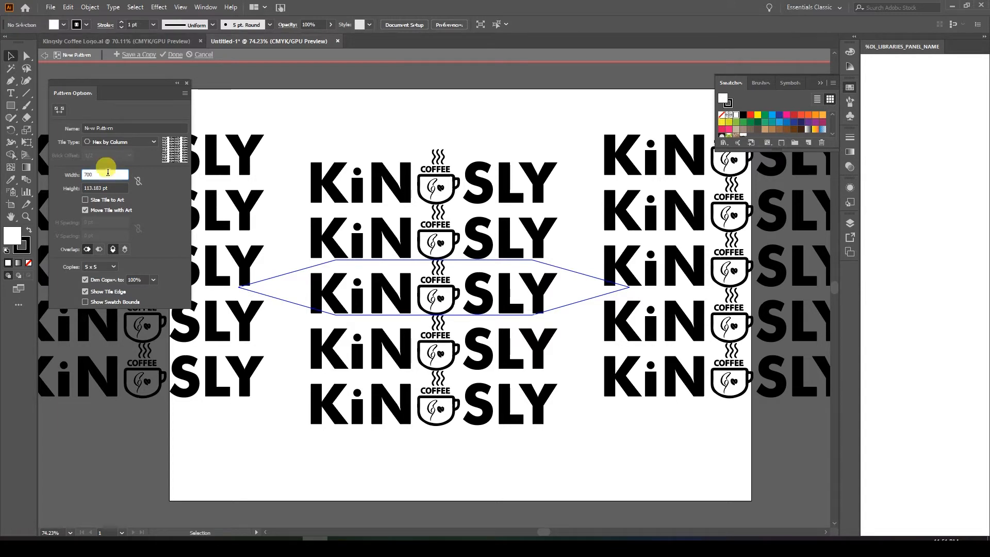
text(700)
key(Return)
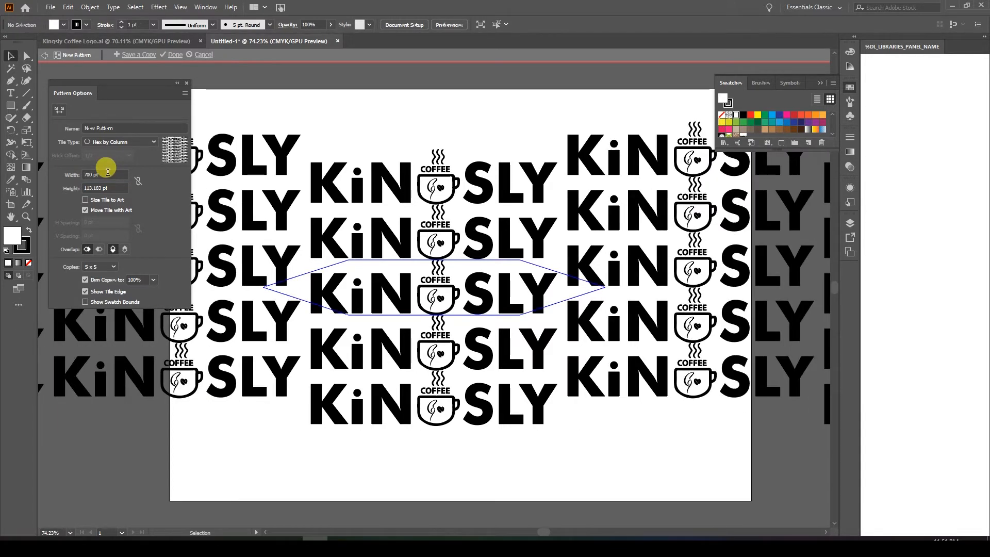
Return the tile type to Grid and set the tile width to 550 pt.
click(131, 147)
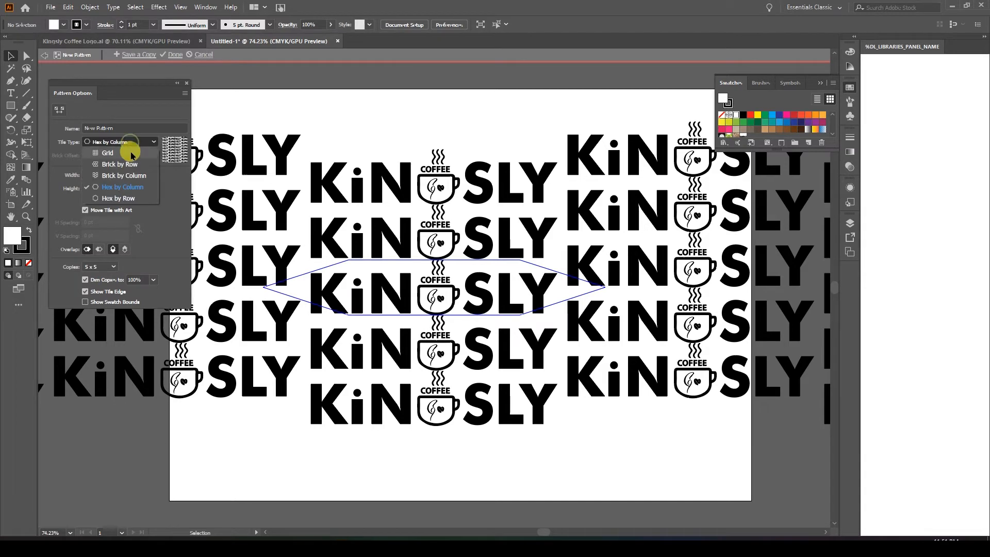
click(131, 153)
click(72, 178)
text(550)
click(66, 185)
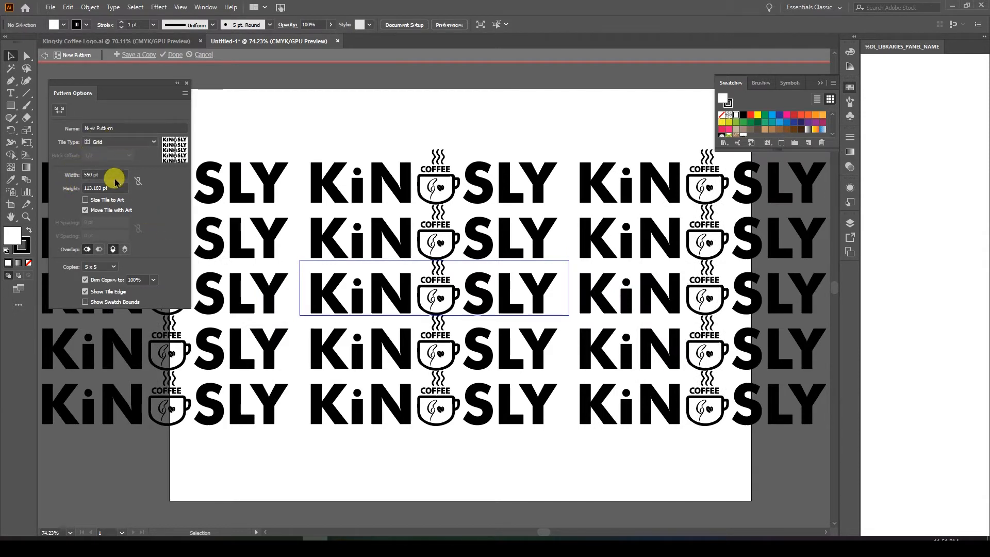
drag(112, 174, 85, 178)
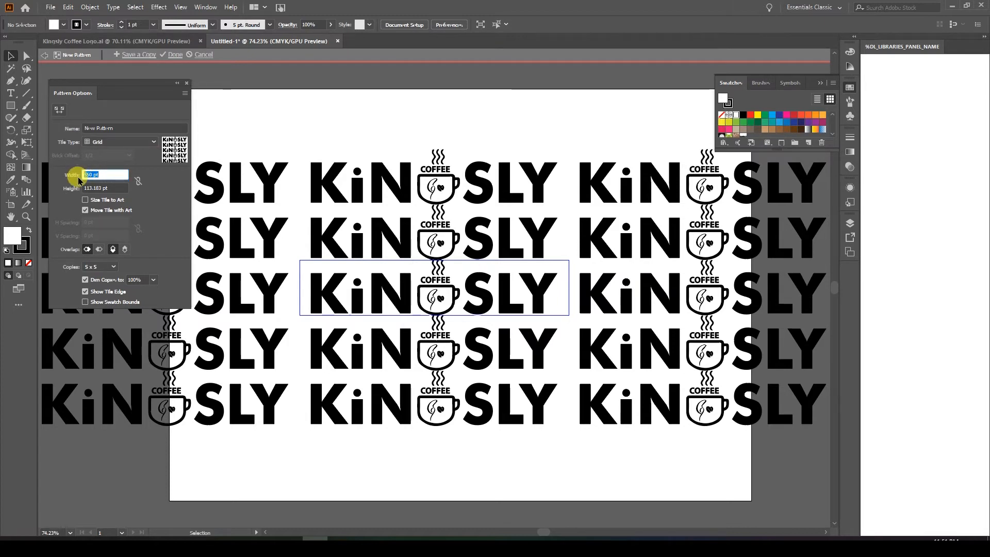
click(507, 452)
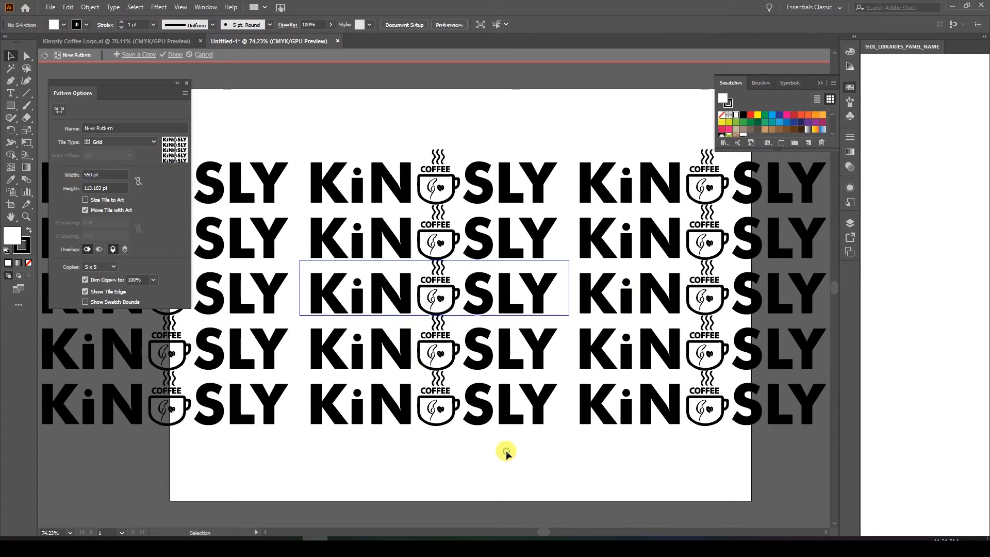
Collapse the pattern options and finish editing the pattern, keeping its settings.
click(178, 83)
click(173, 55)
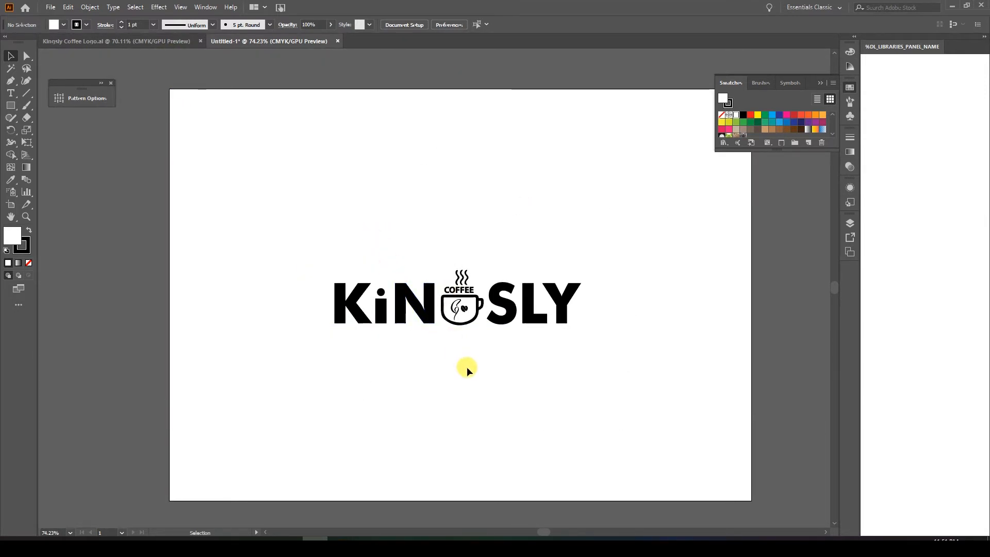
Make a new pattern from the Kingsly logo group on the artboard and acknowledge the swatch notice.
click(414, 315)
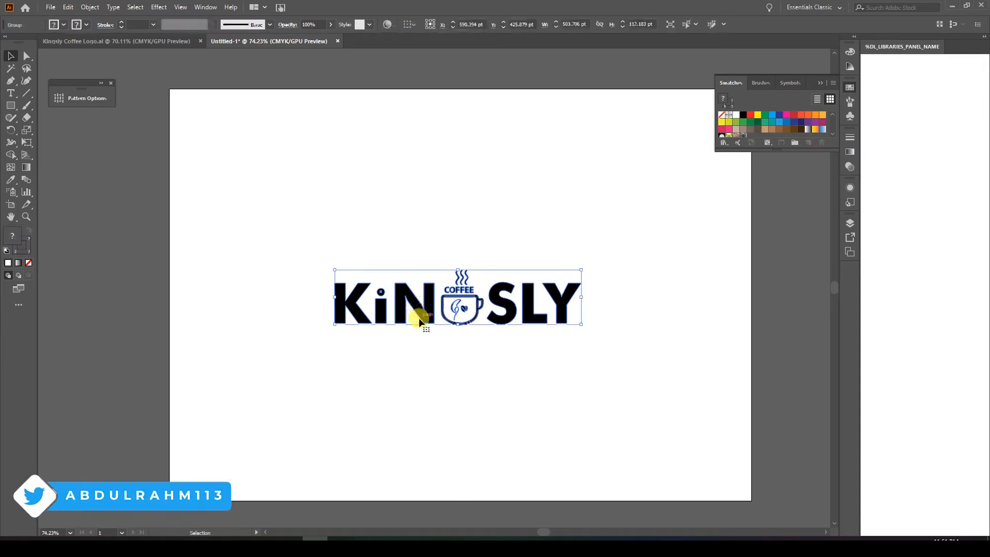
click(58, 92)
click(61, 98)
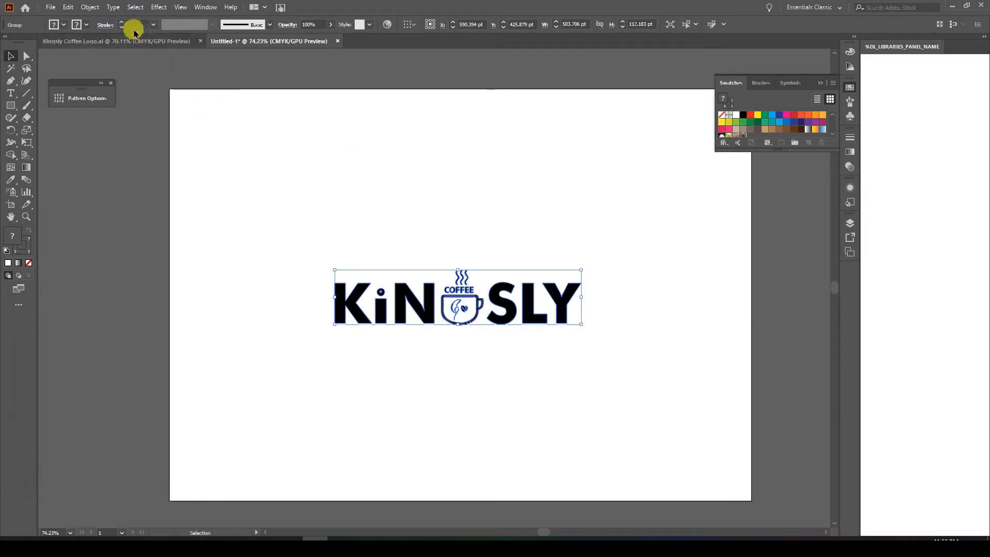
click(92, 7)
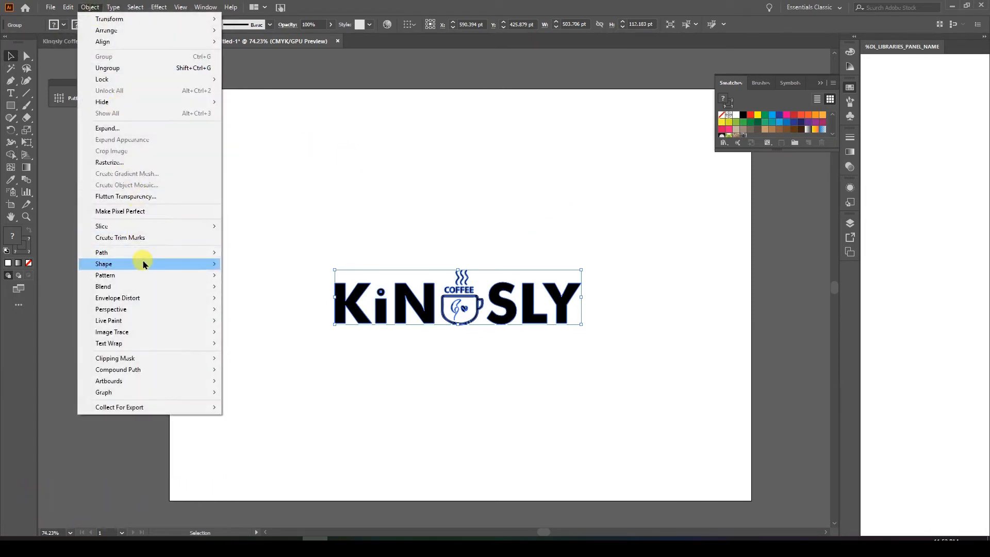
mouse_move(145, 266)
mouse_move(83, 275)
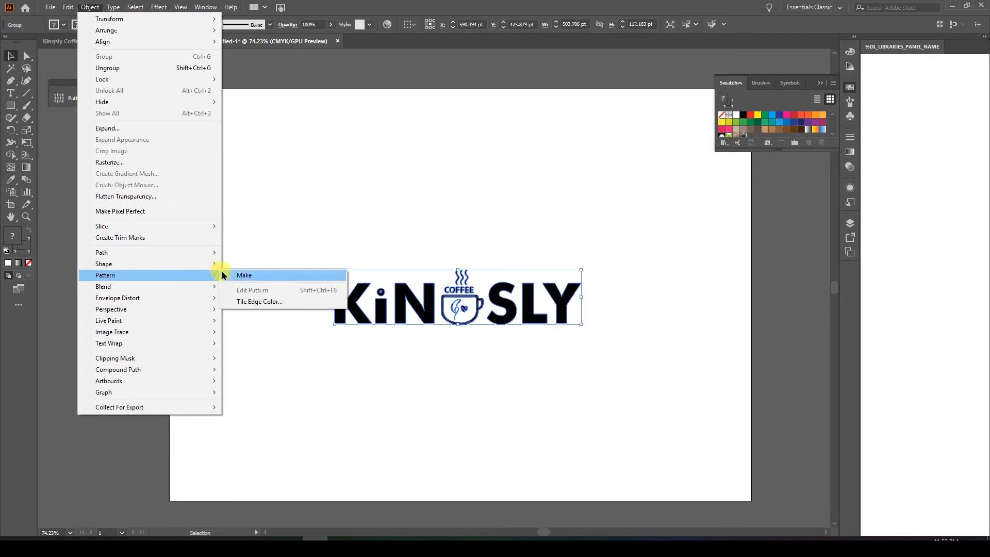
click(235, 275)
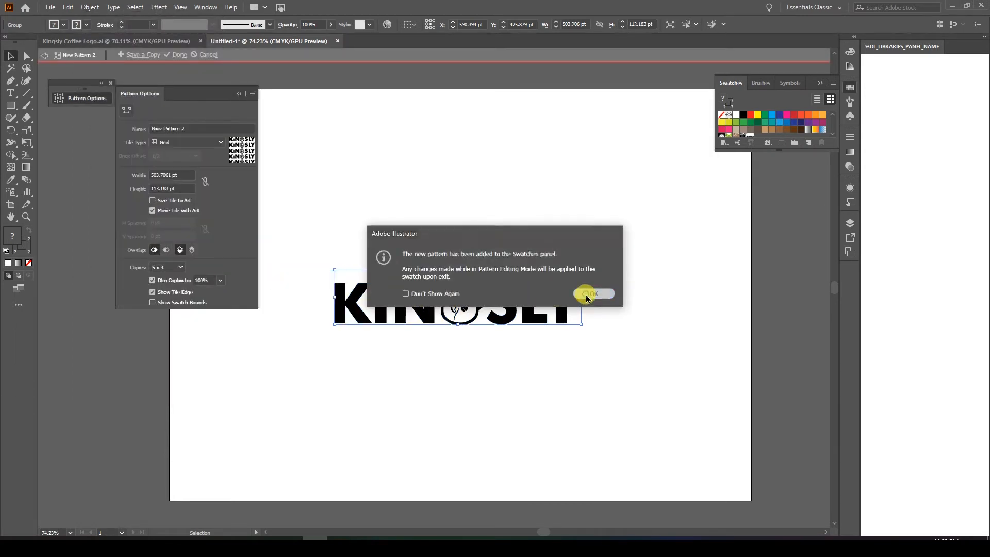
click(590, 292)
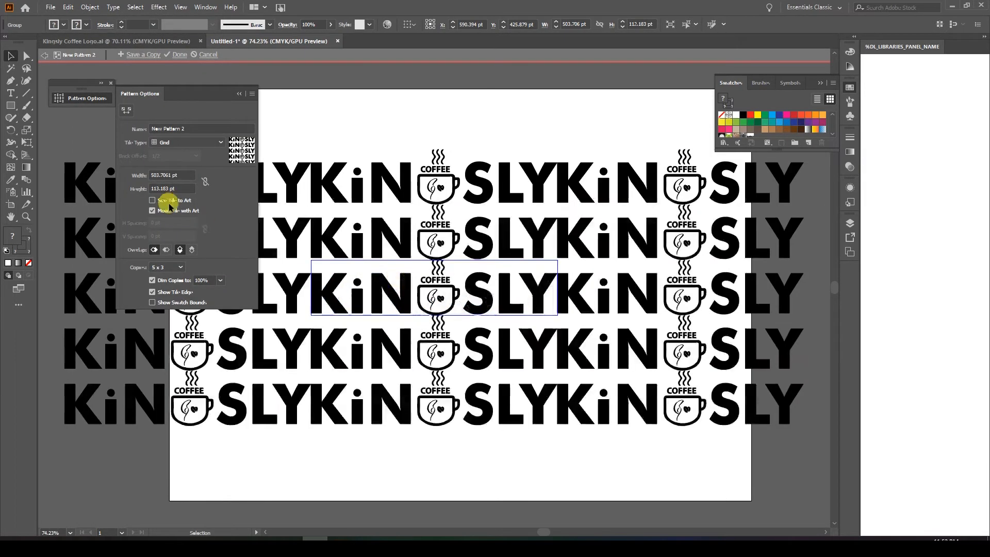
Collapse the pattern options, save a copy of the pattern to the swatches and exit pattern editing.
click(238, 94)
click(135, 56)
click(518, 286)
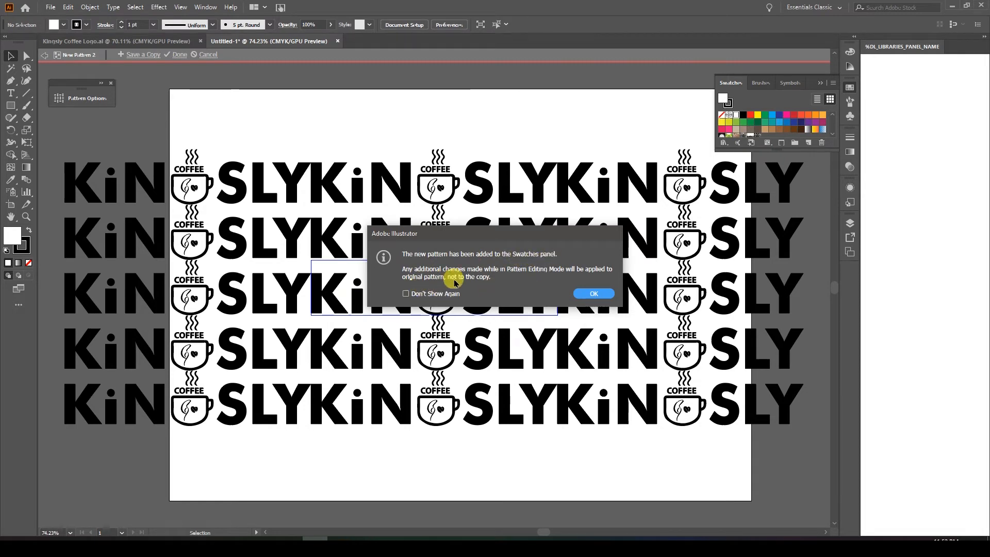
click(593, 292)
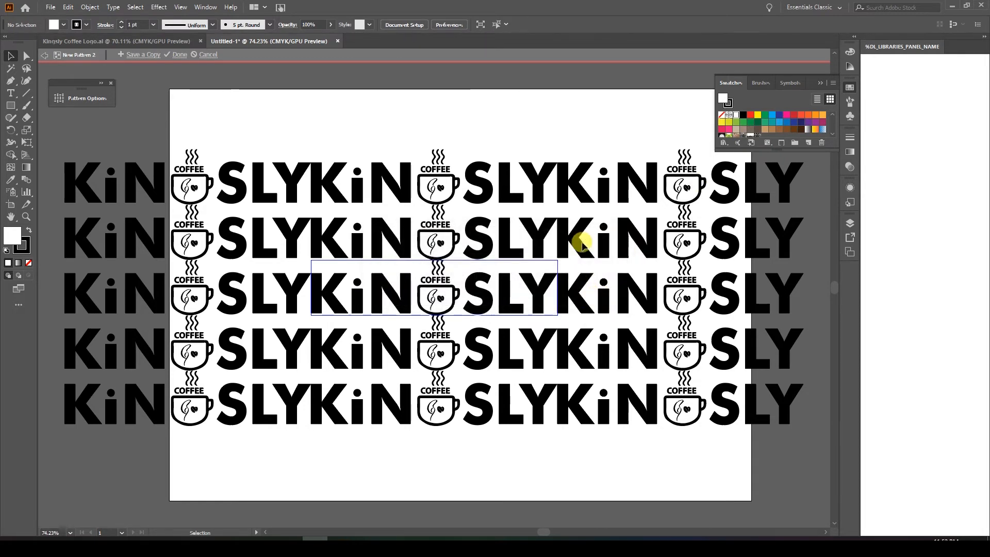
double_click(431, 92)
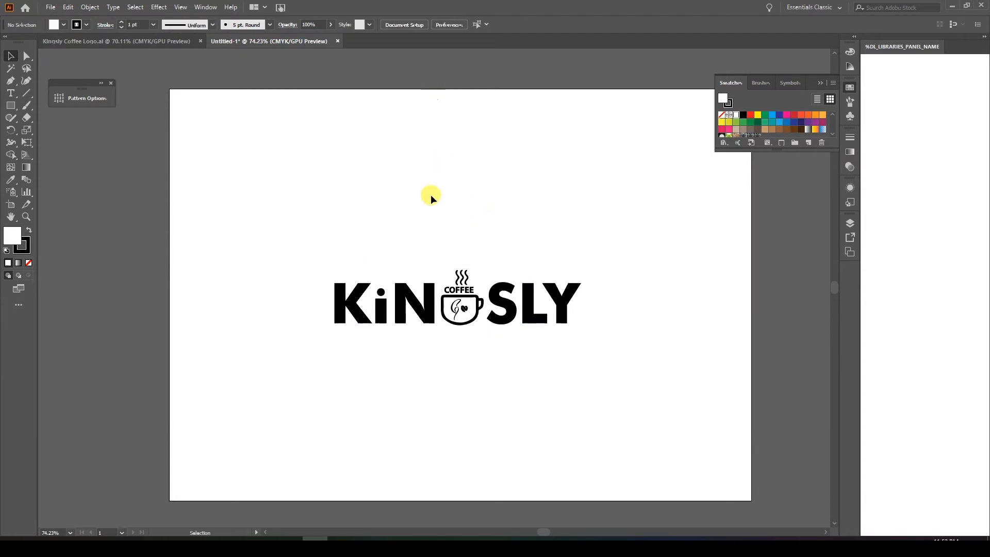
Delete the original Kingsly logo from the artboard and enlarge the swatch list to show every swatch.
click(503, 308)
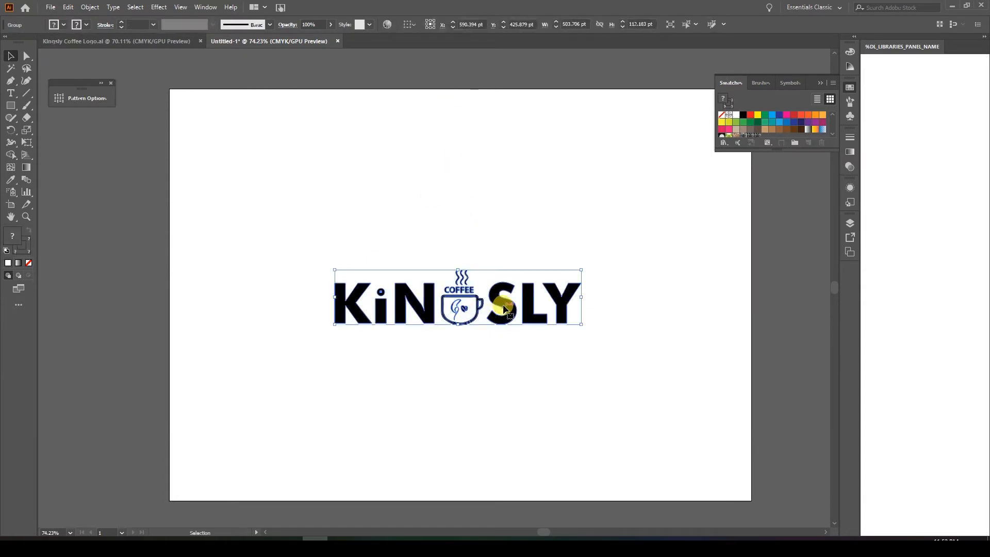
key(Delete)
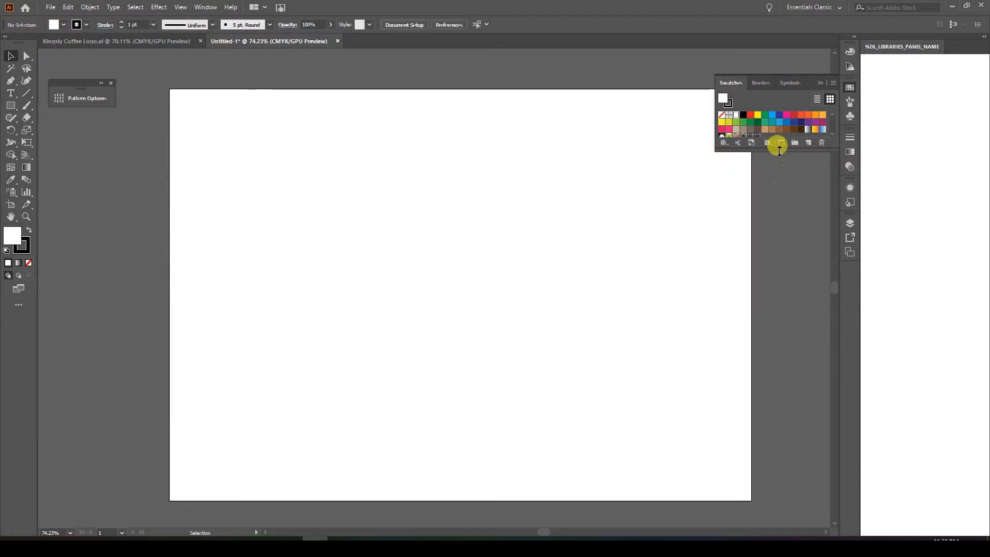
drag(777, 151, 764, 332)
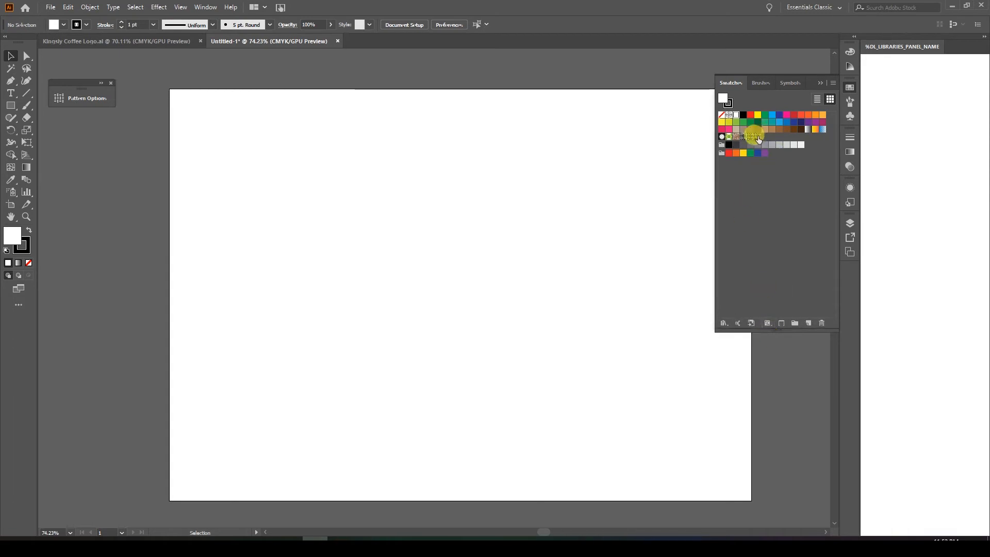
Try placing one of the newer logo pattern swatches as artwork on the artboard, inspect it closely and delete it.
drag(756, 139, 392, 310)
click(586, 365)
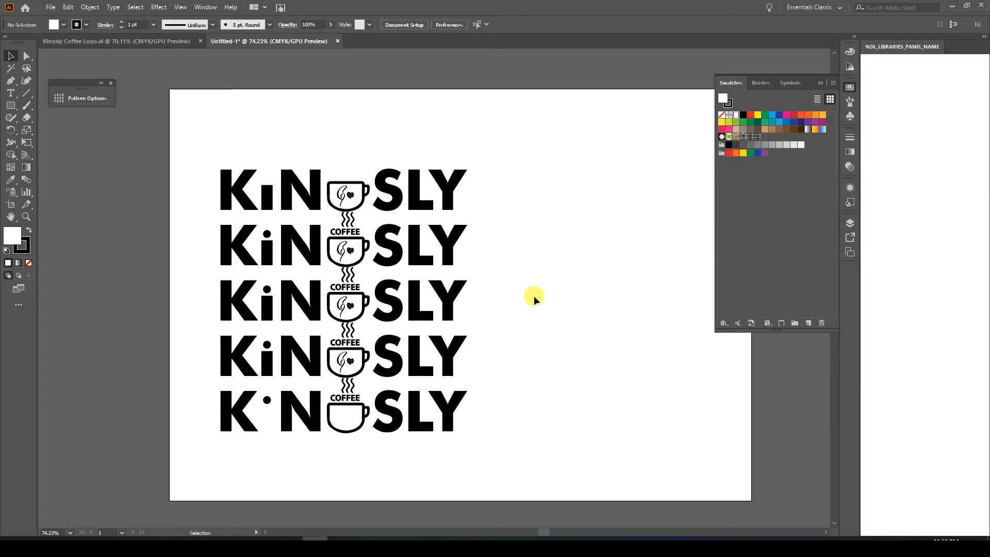
key(z)
click(240, 410)
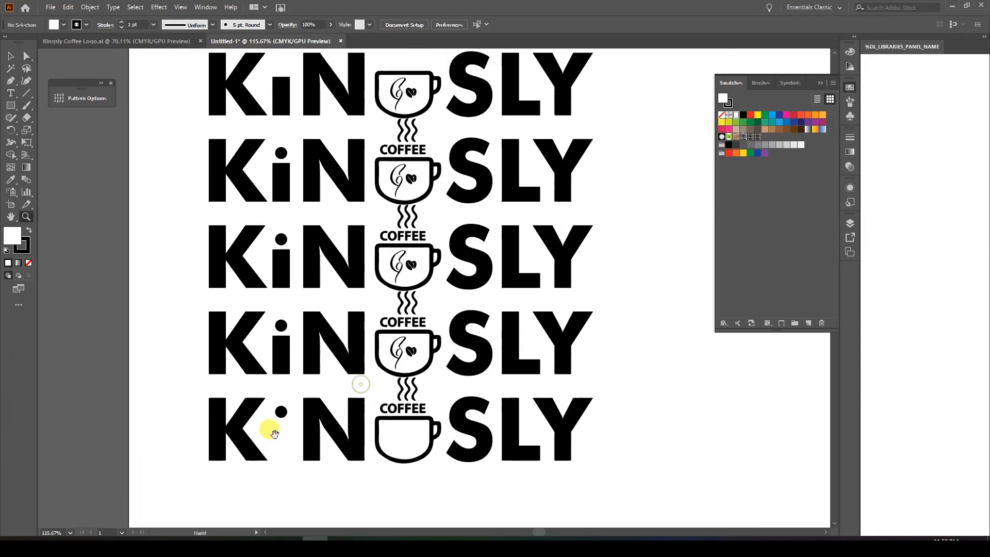
key(ctrl+0)
key(v)
drag(241, 170, 491, 433)
key(Delete)
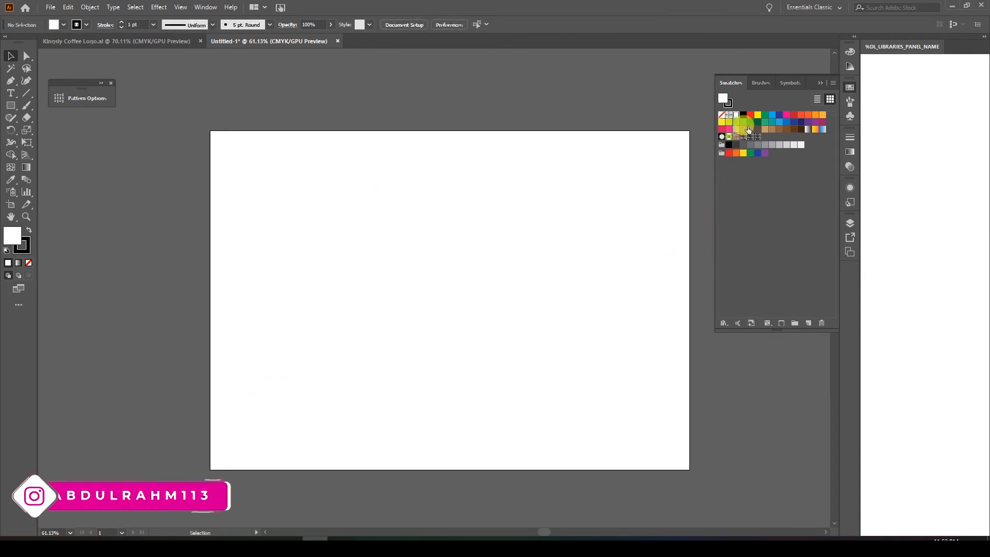
Place the first Kingsly logo pattern swatch, the 550 pt wide one, as artwork on the artboard.
click(744, 137)
drag(744, 138, 420, 321)
click(574, 307)
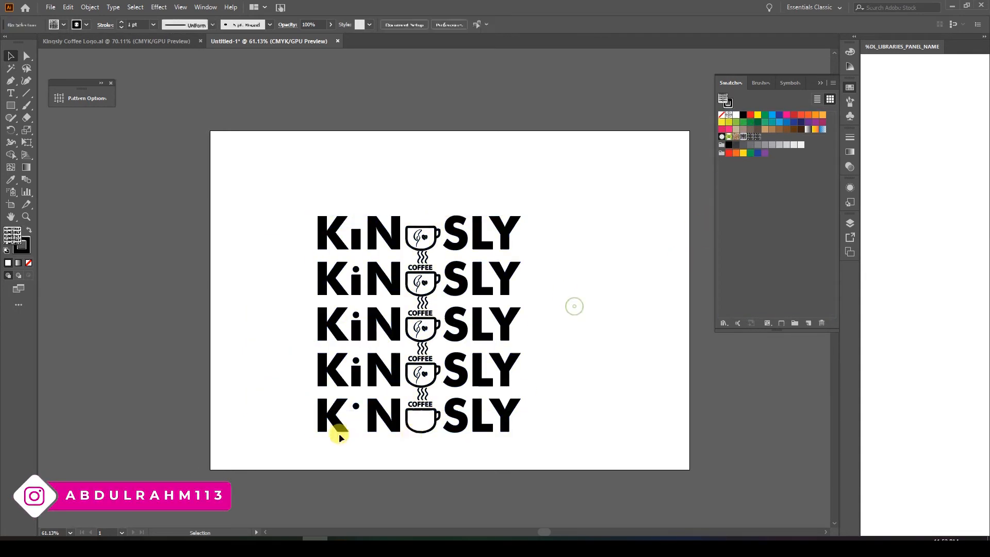
Try placing a second logo pattern swatch beside the existing artwork and delete it.
drag(750, 138, 587, 316)
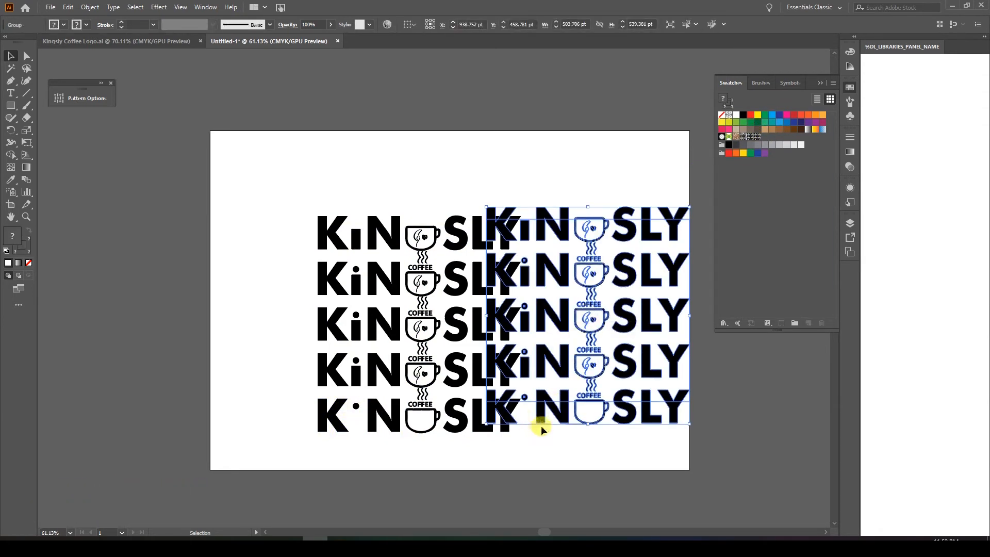
key(Delete)
Move the placed pattern artwork toward the artboard's left side, to about X 338 pt and Y 429 pt.
key(z)
click(432, 321)
drag(434, 323, 457, 318)
drag(456, 318, 400, 323)
key(v)
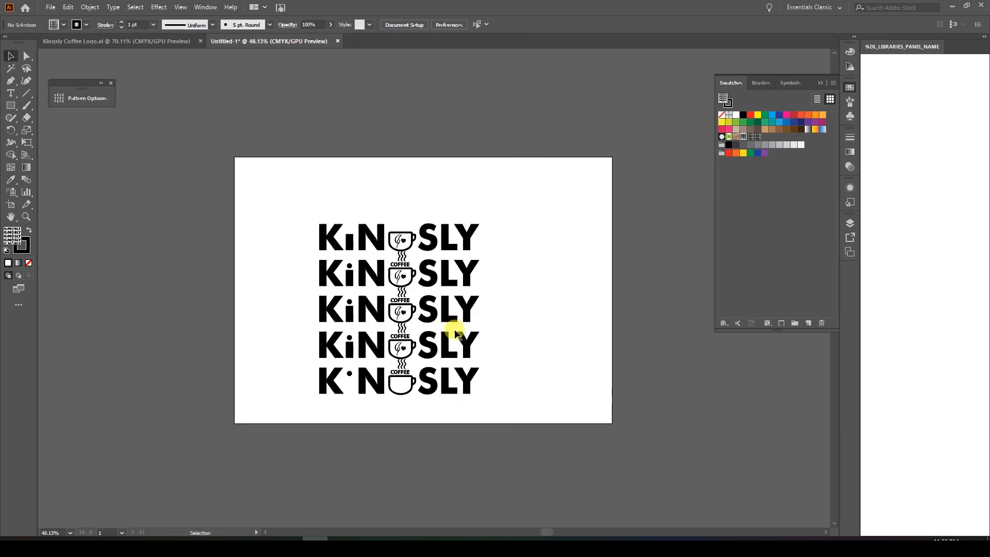
drag(303, 202, 413, 374)
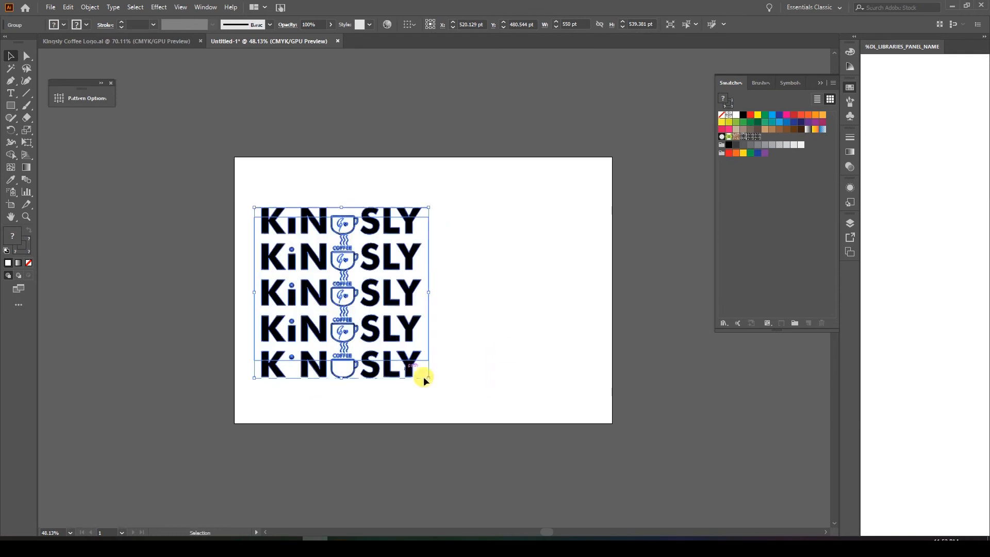
click(501, 239)
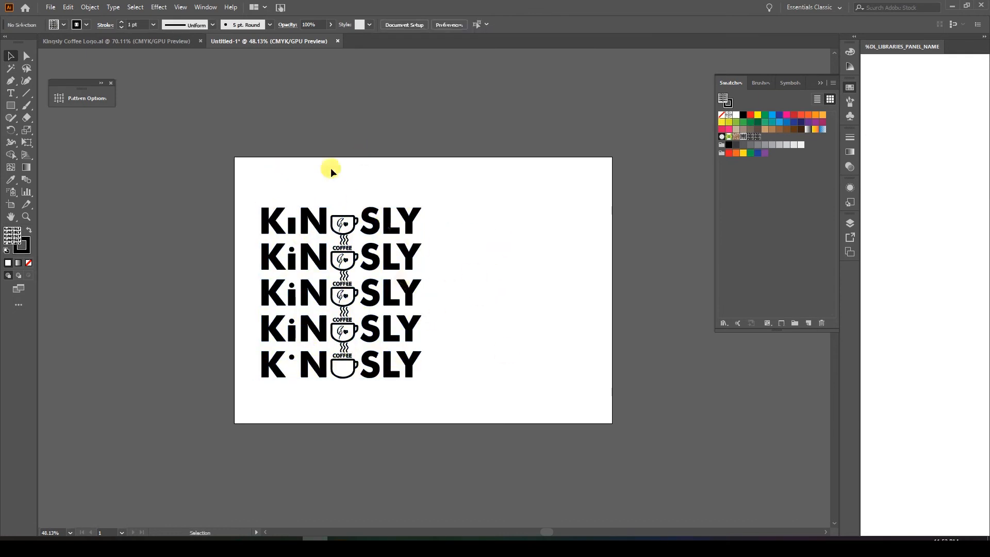
Isolate the middle logo row and copy its i stem about 224 pt straight down beneath the bottom row's dot.
drag(308, 271, 474, 257)
click(372, 262)
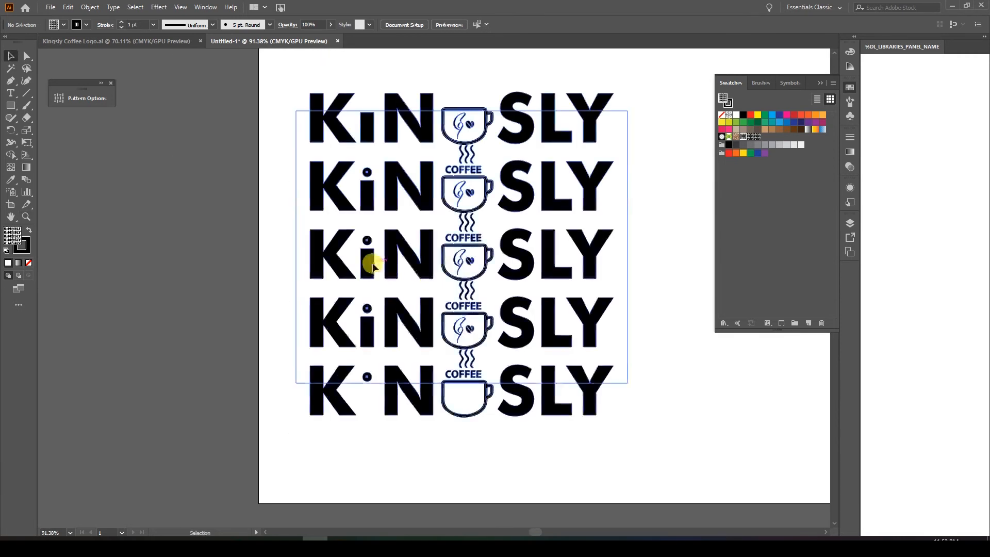
double_click(374, 266)
click(374, 266)
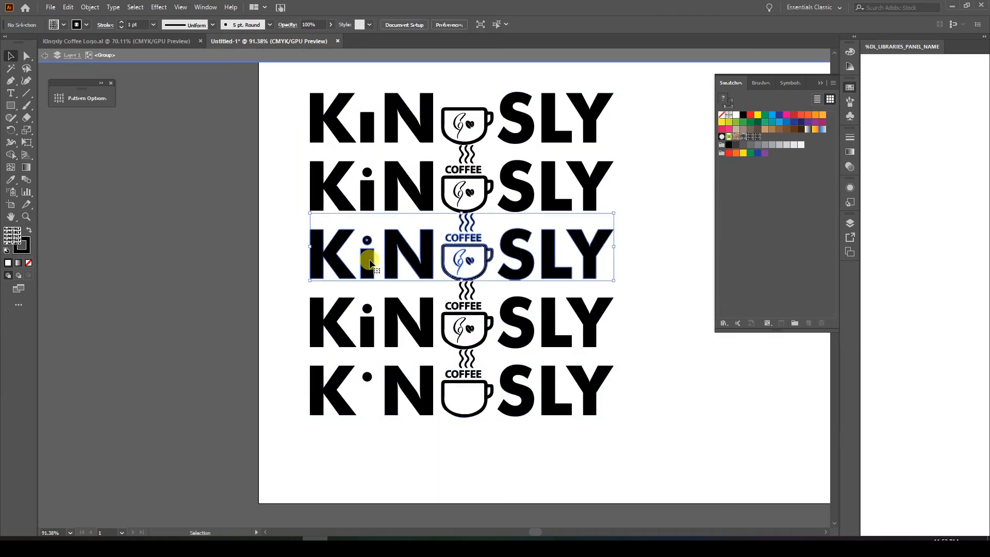
double_click(371, 265)
drag(375, 293, 378, 395)
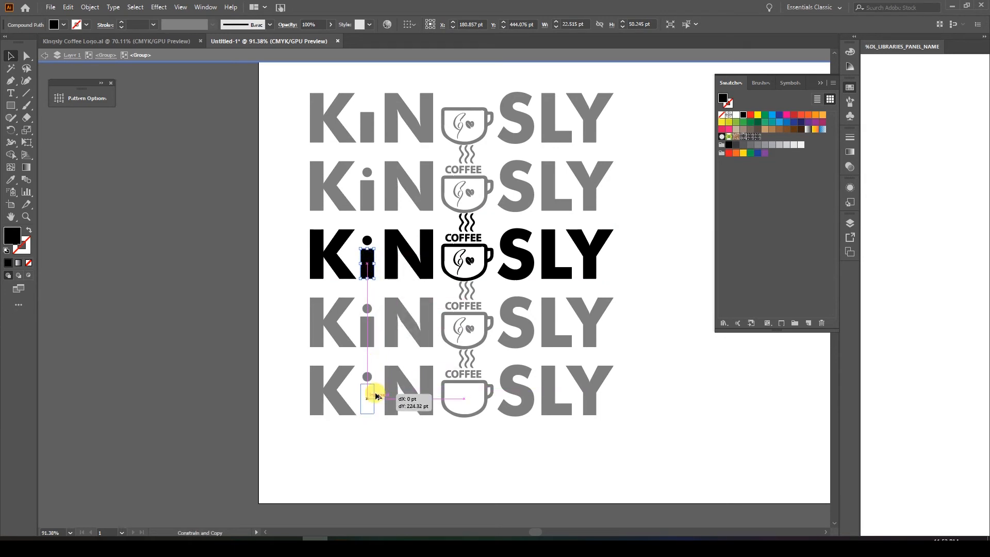
drag(377, 398, 377, 398)
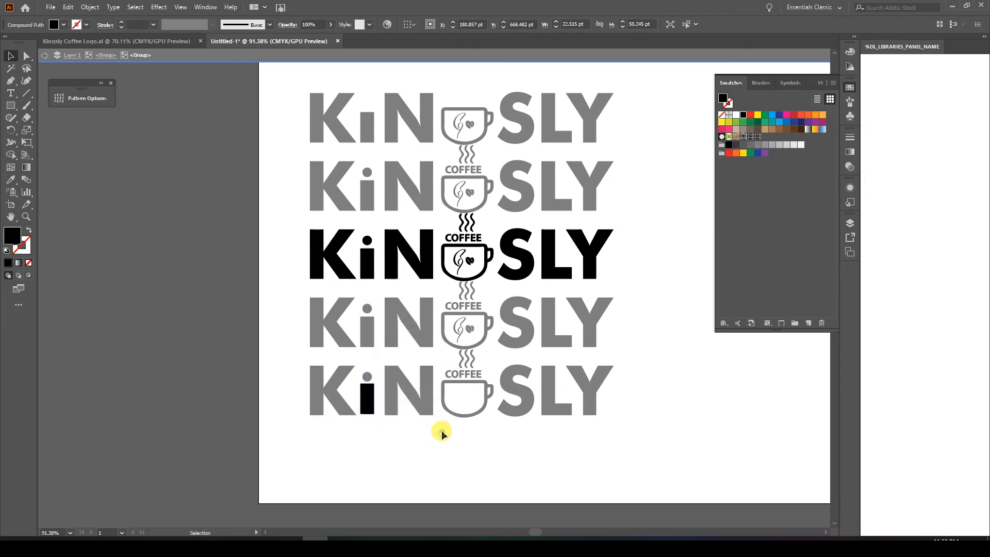
Isolate the second logo row and copy its i dot straight up above the top row's dotless i.
double_click(360, 188)
click(368, 200)
double_click(368, 200)
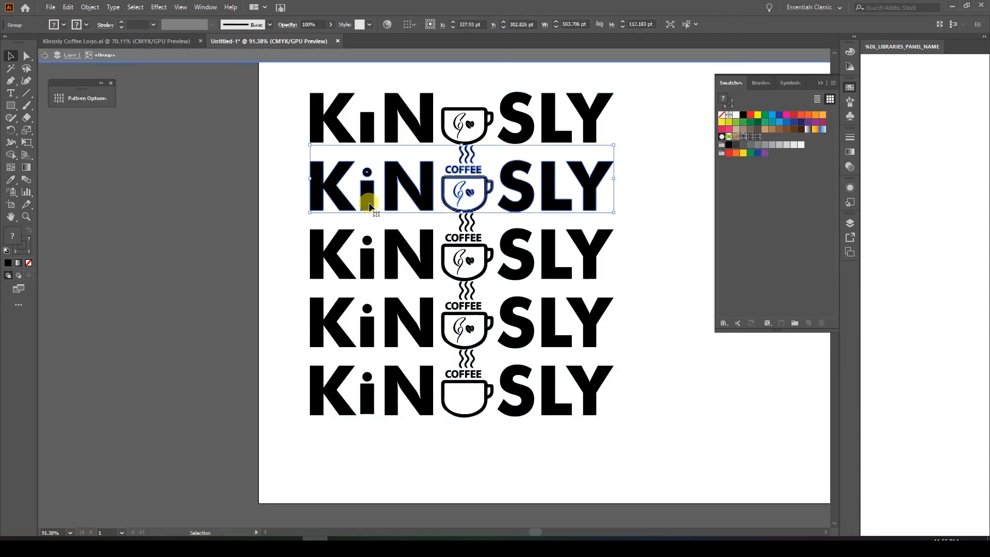
double_click(369, 207)
drag(365, 204, 368, 178)
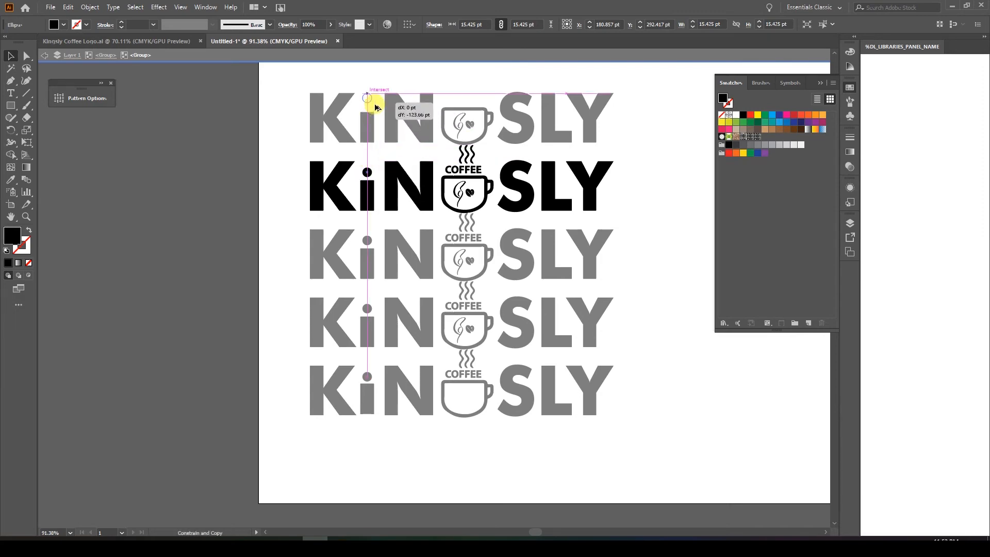
drag(376, 110, 376, 106)
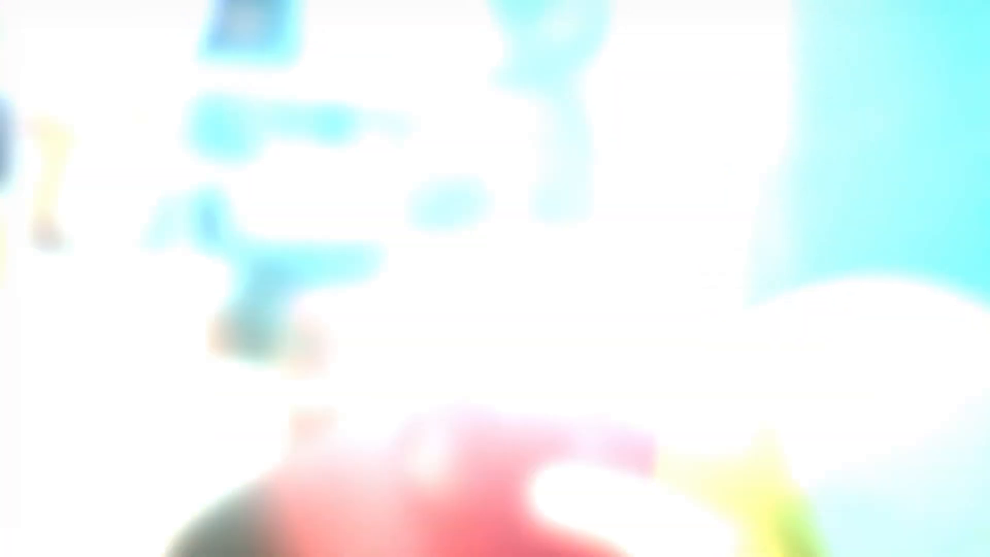